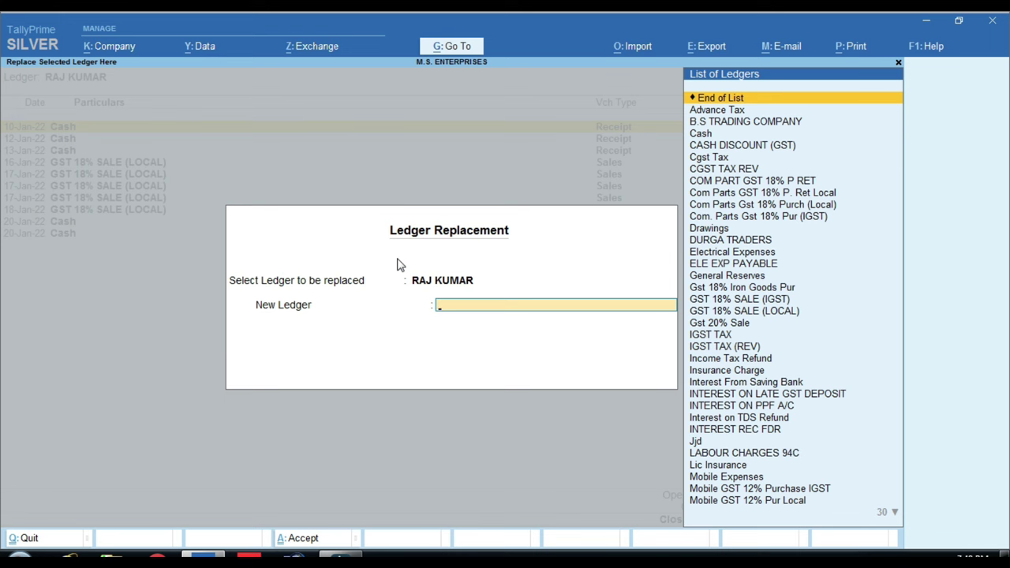
# - Cancel the ledger replacement form and close the customer's ledger vouchers, returning to the Gateway of Tally
pyautogui.press('Escape')
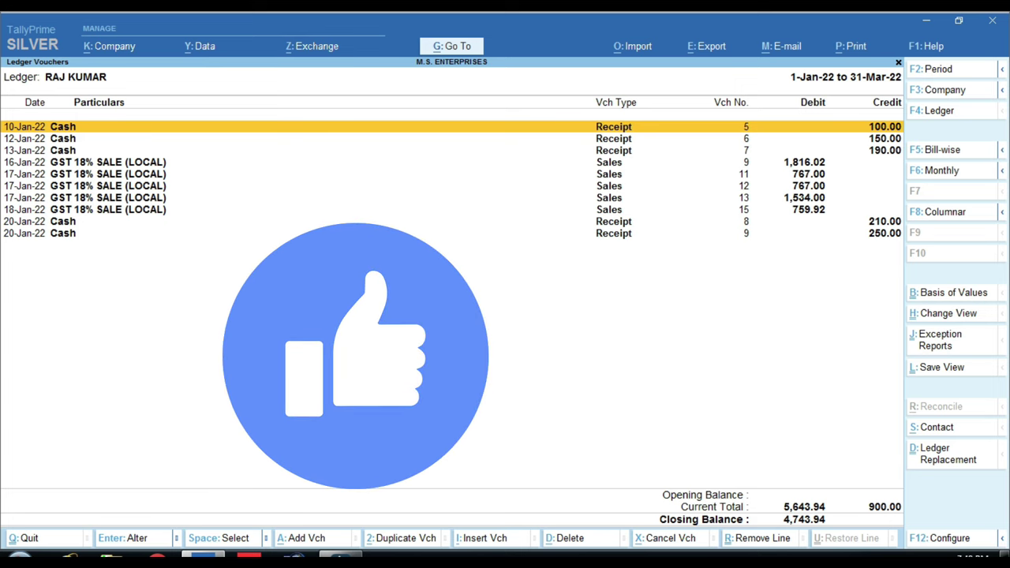
pyautogui.press('Escape')
pyautogui.press('Escape')
pyautogui.press('Escape')
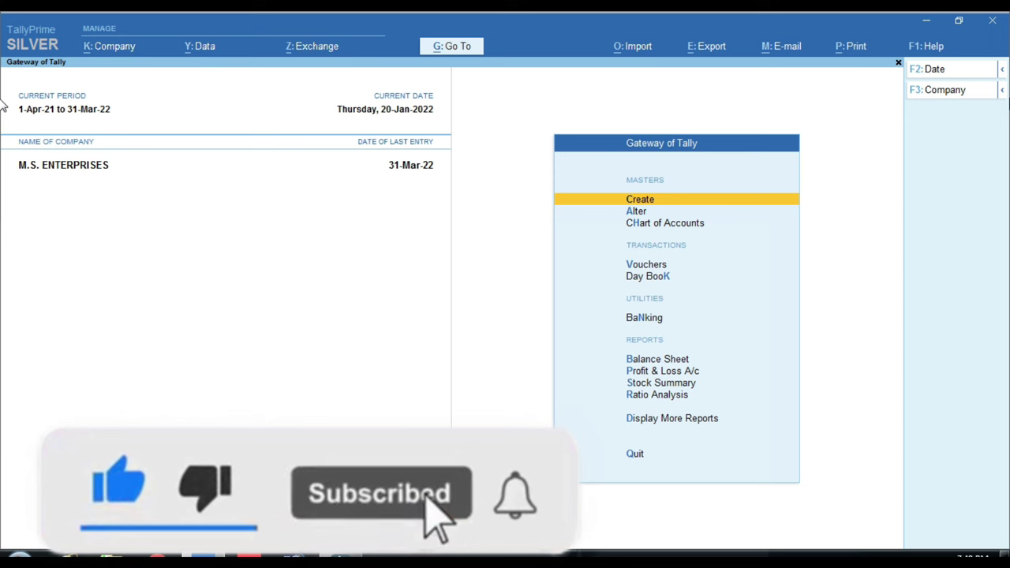
# - Look up the two similarly named customers in the account books and display the ledger vouchers of the one without the S/o suffix
pyautogui.press('d')
pyautogui.press('a')
pyautogui.press('Down')
pyautogui.press('Return')
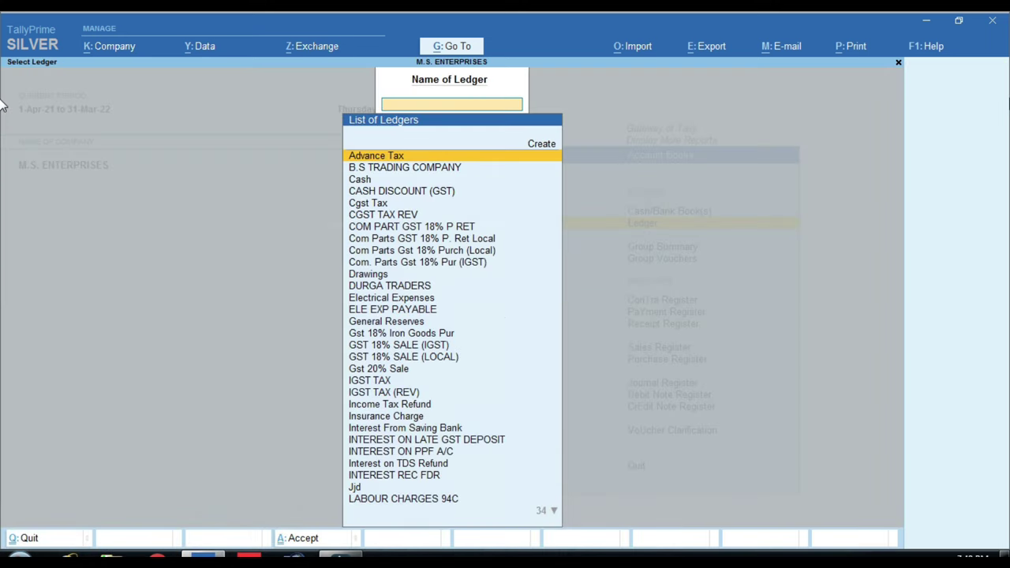
pyautogui.write('Raj')
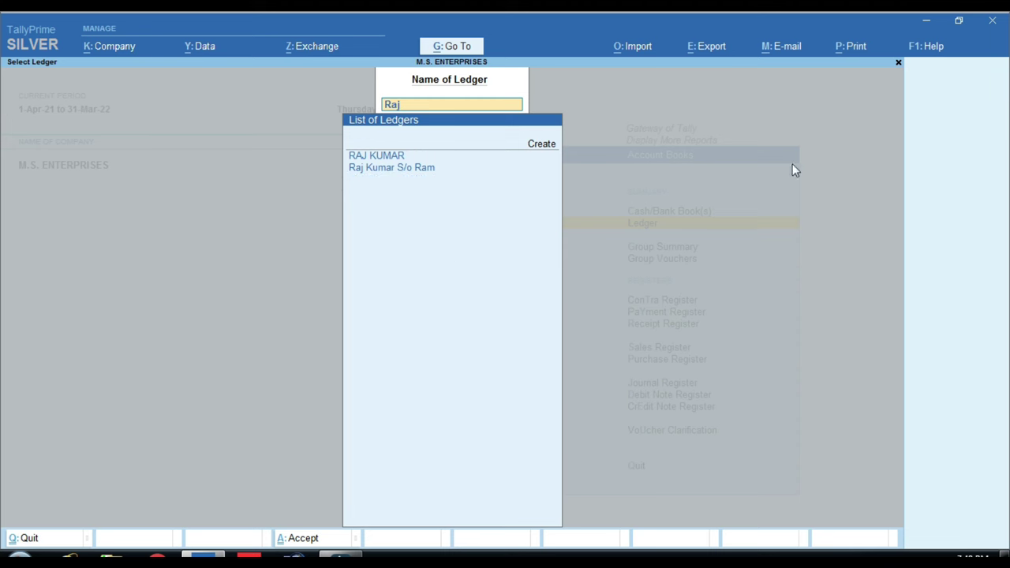
pyautogui.press('ctrl')
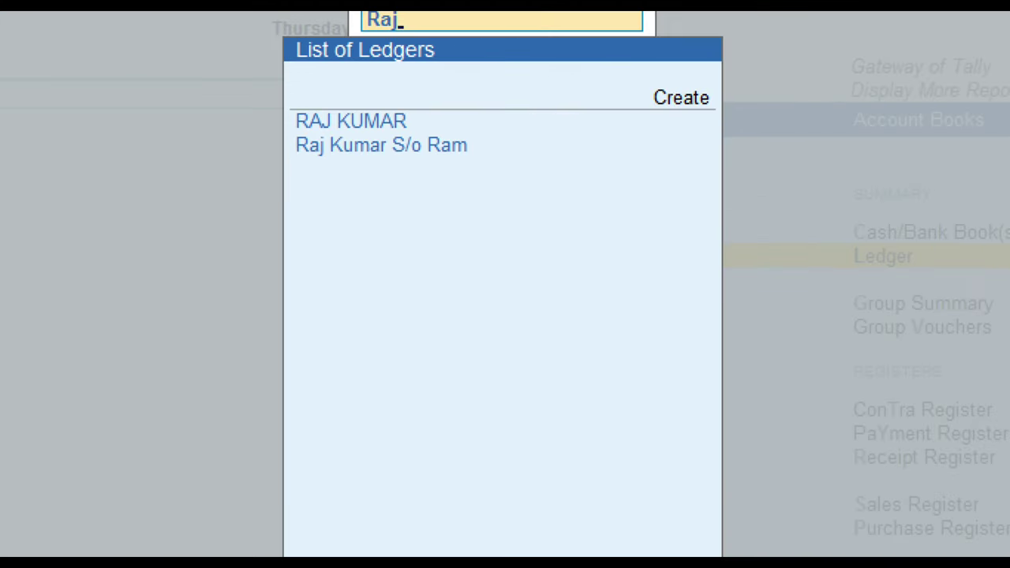
pyautogui.moveTo(255, 82); pyautogui.dragTo(534, 186)
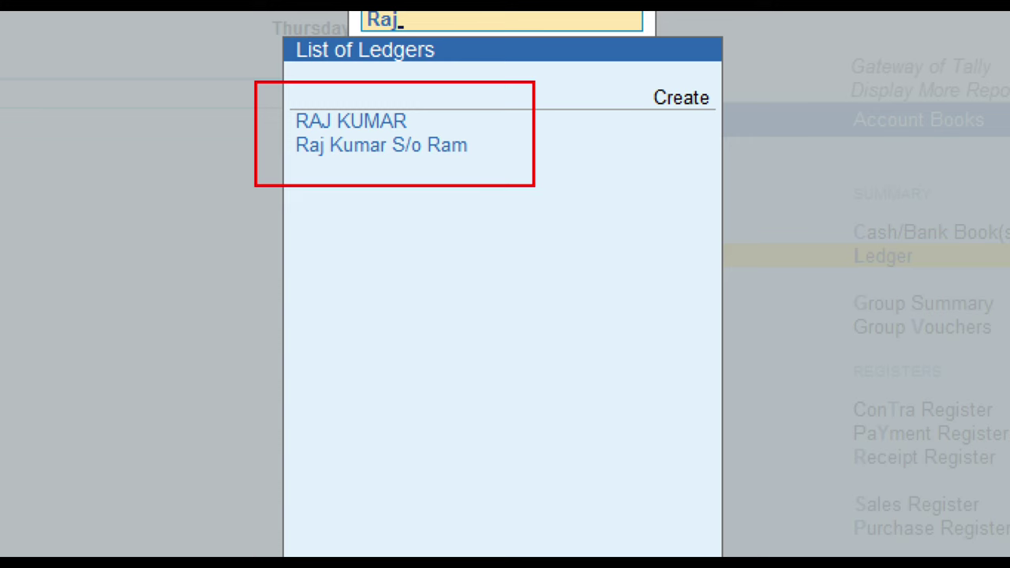
pyautogui.press('Escape')
pyautogui.press('Return')
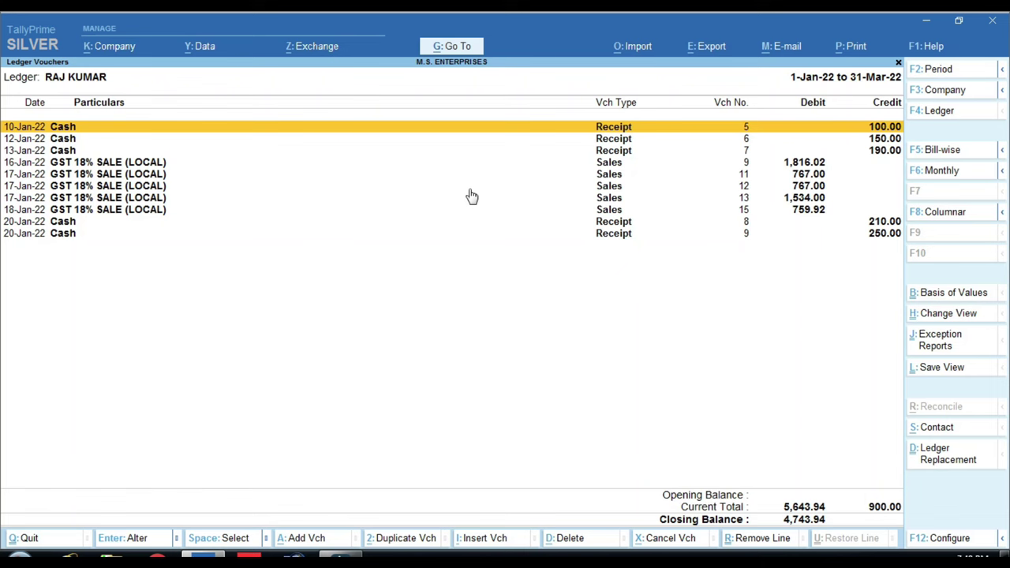
# - View the vouchers of the similarly named S/o customer ledger, and return to the ledger without the suffix
pyautogui.press('F4')
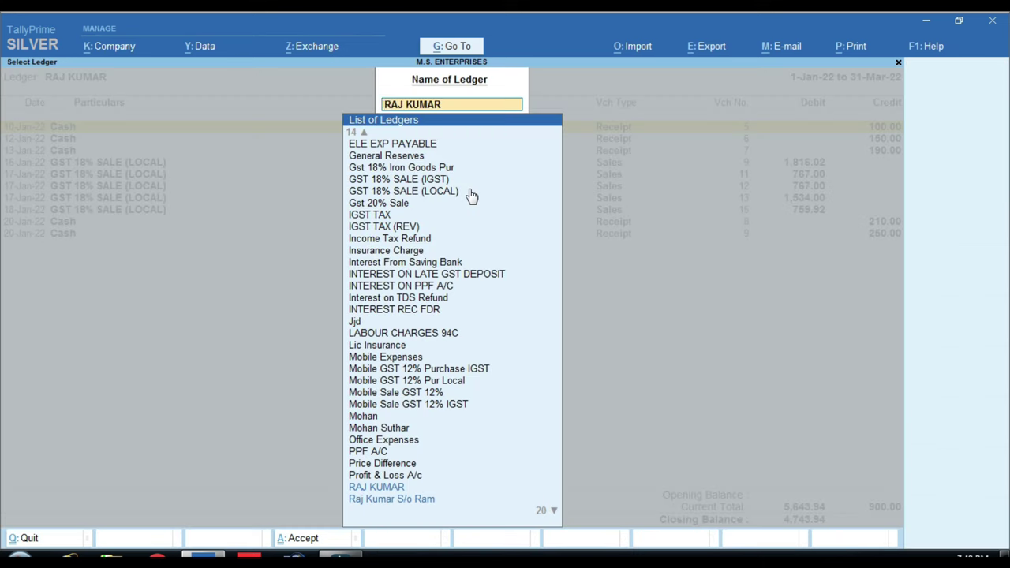
pyautogui.press('Down')
pyautogui.press('Return')
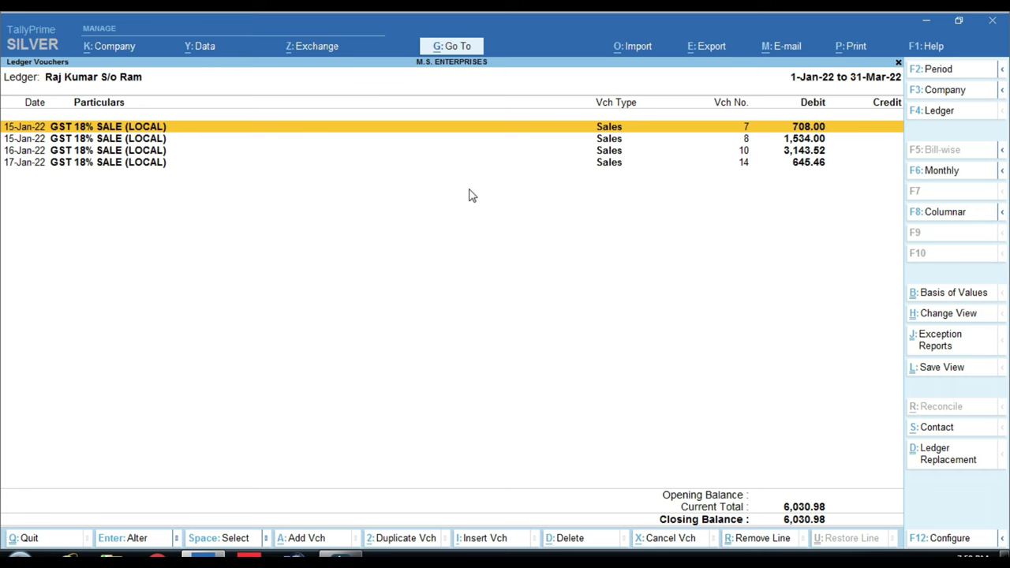
pyautogui.press('ctrl')
pyautogui.press('F4')
pyautogui.write('Raj')
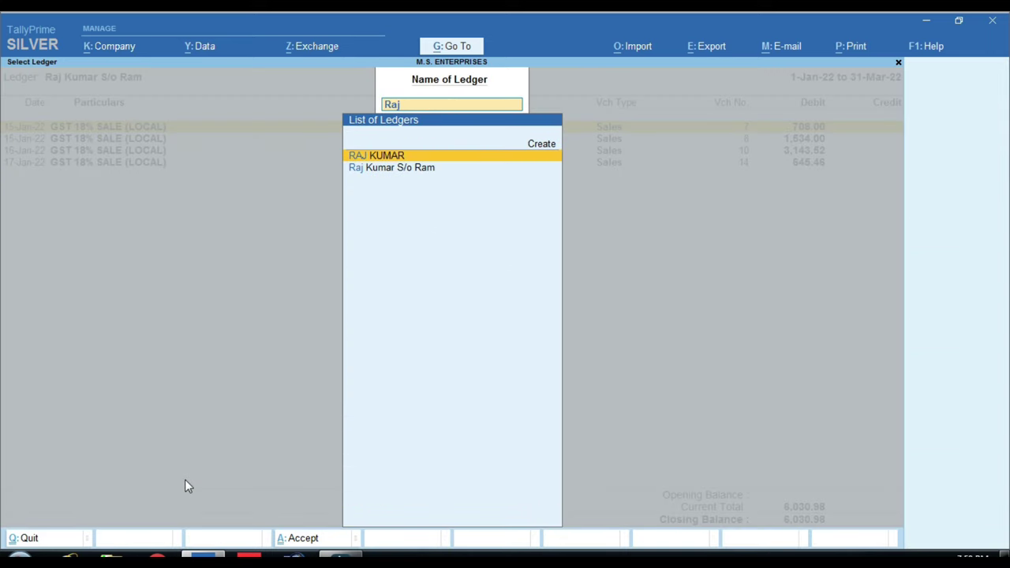
pyautogui.press('Return')
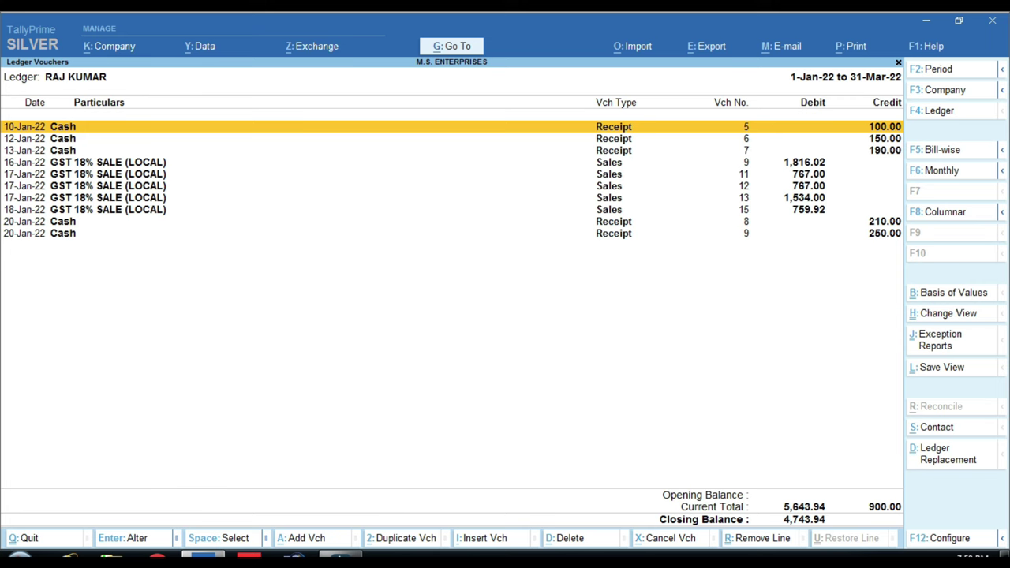
# - Switch the ledger voucher report to the customer ledger with the S/o suffix
pyautogui.press('F4')
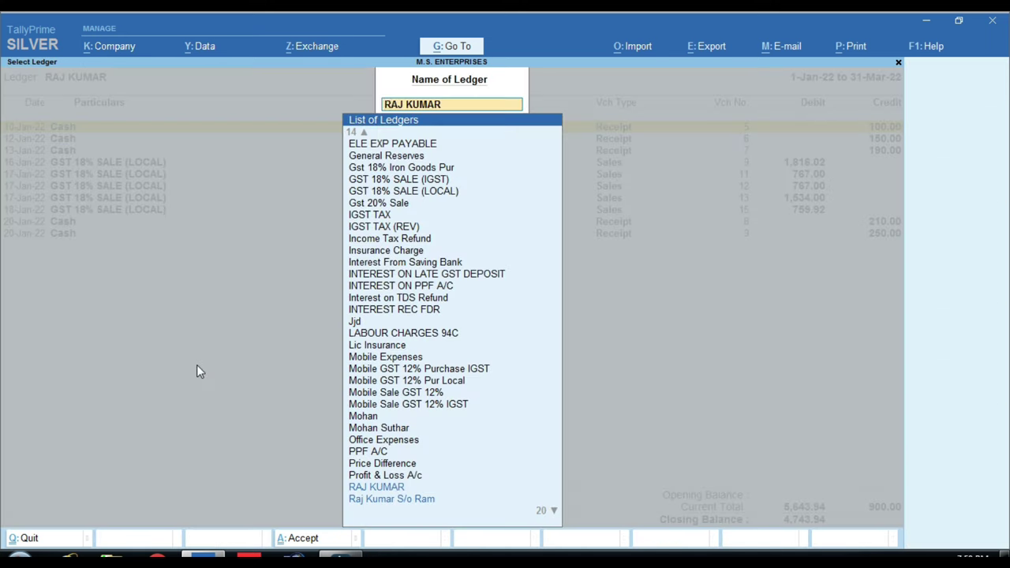
pyautogui.press('Down')
pyautogui.press('Return')
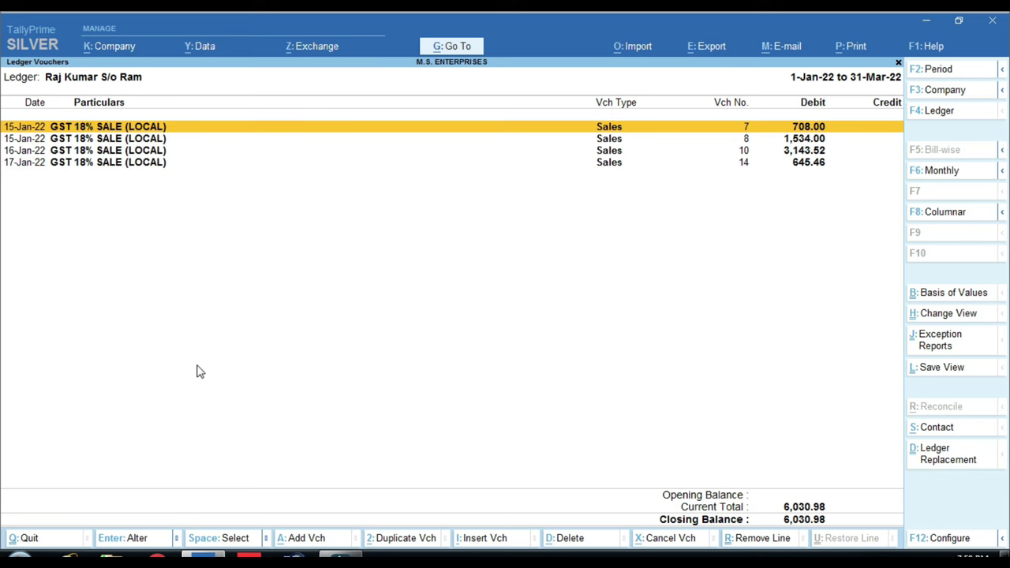
# - Try to change the party account of sales voucher 7 to the similarly named customer ledger without updating the party's address and tax details
pyautogui.press('Return')
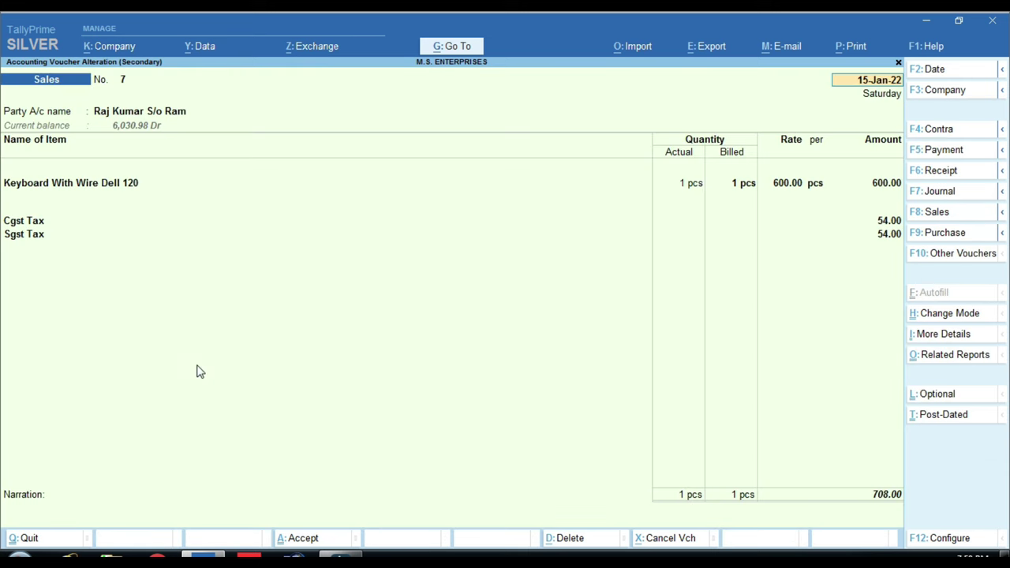
pyautogui.press('Return')
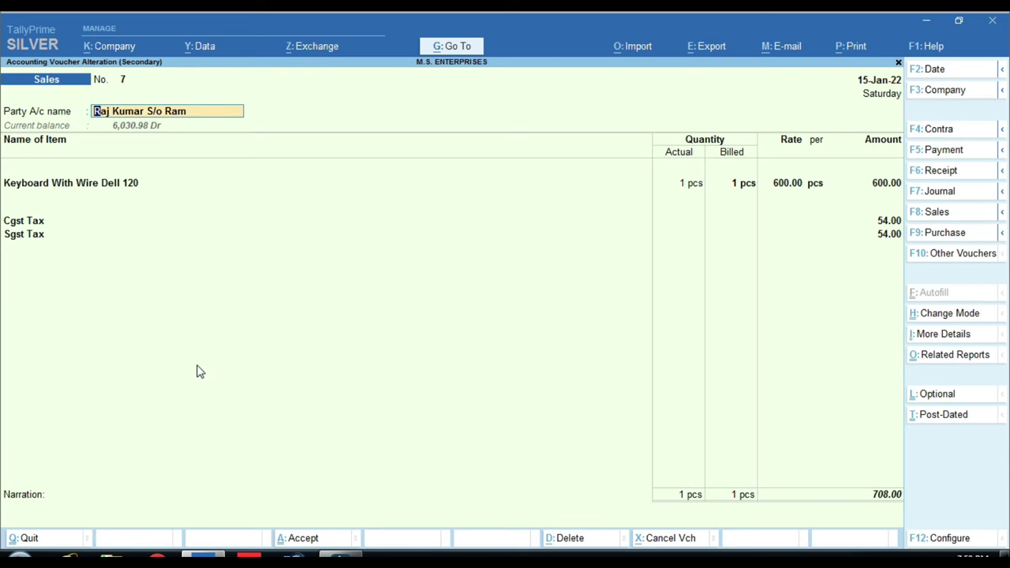
pyautogui.write('Raj')
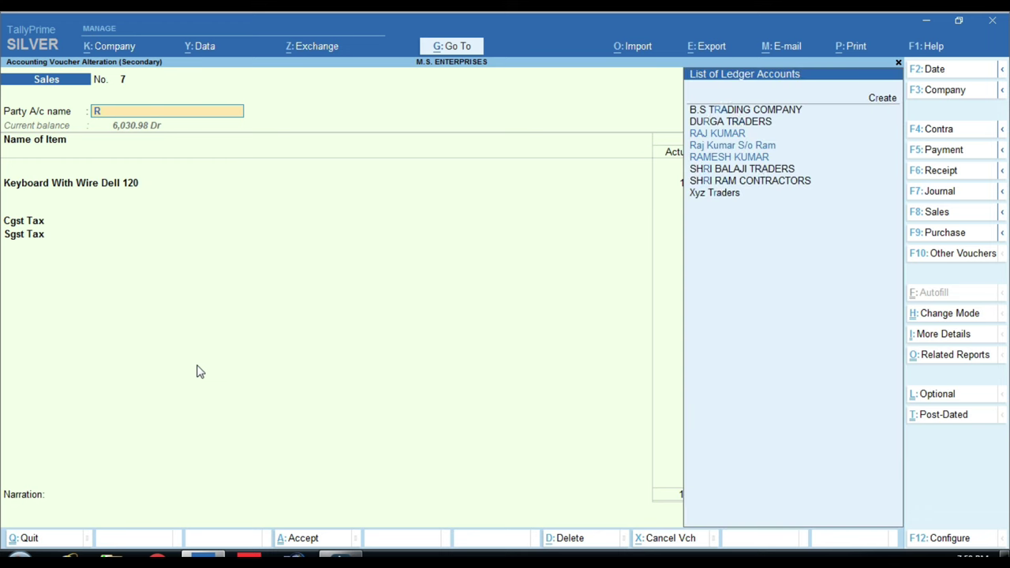
pyautogui.press('Return')
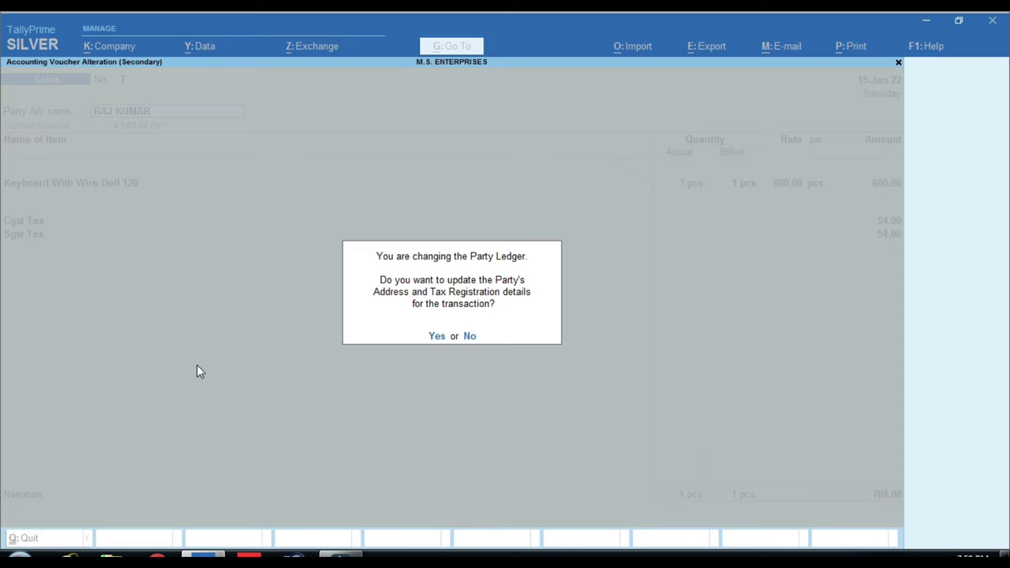
pyautogui.press('n')
pyautogui.press('Escape')
pyautogui.press('Escape')
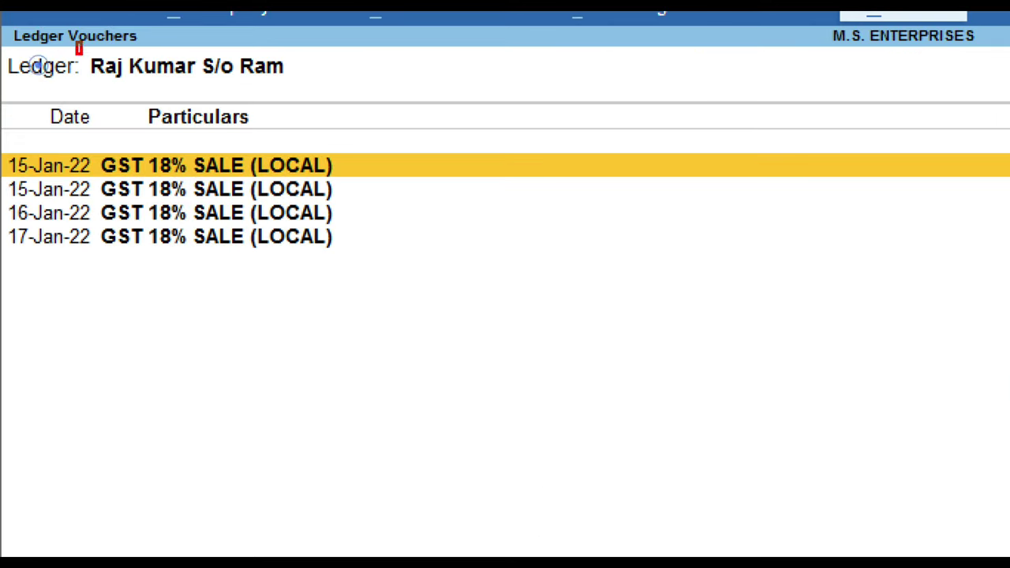
# - Switch the voucher report from the S/o customer to the similarly named ledger without the suffix
pyautogui.moveTo(79, 48)
pyautogui.mouseDown()
pyautogui.moveTo(258, 104)
pyautogui.moveTo(321, 90)
pyautogui.mouseUp()
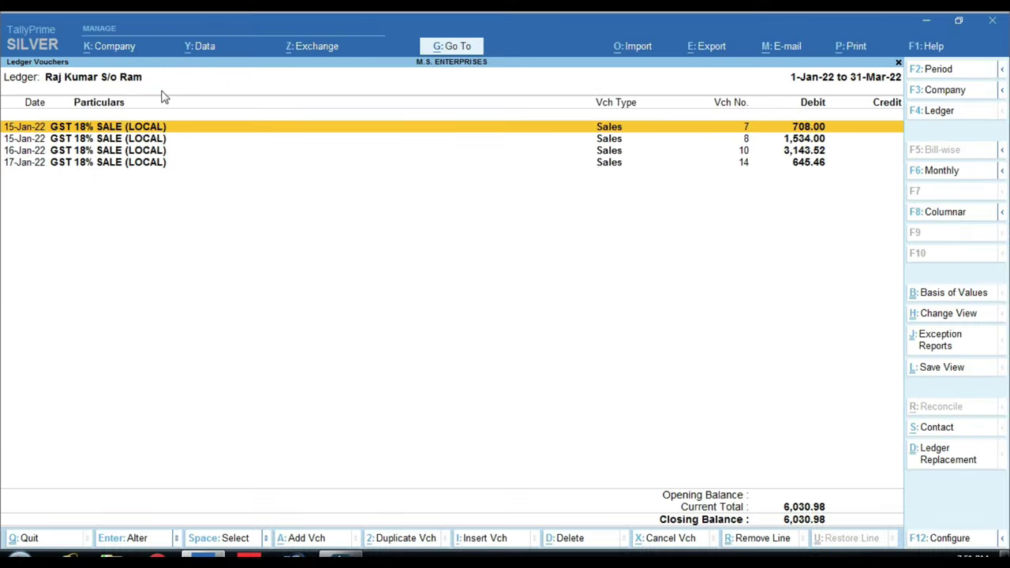
pyautogui.press('F4')
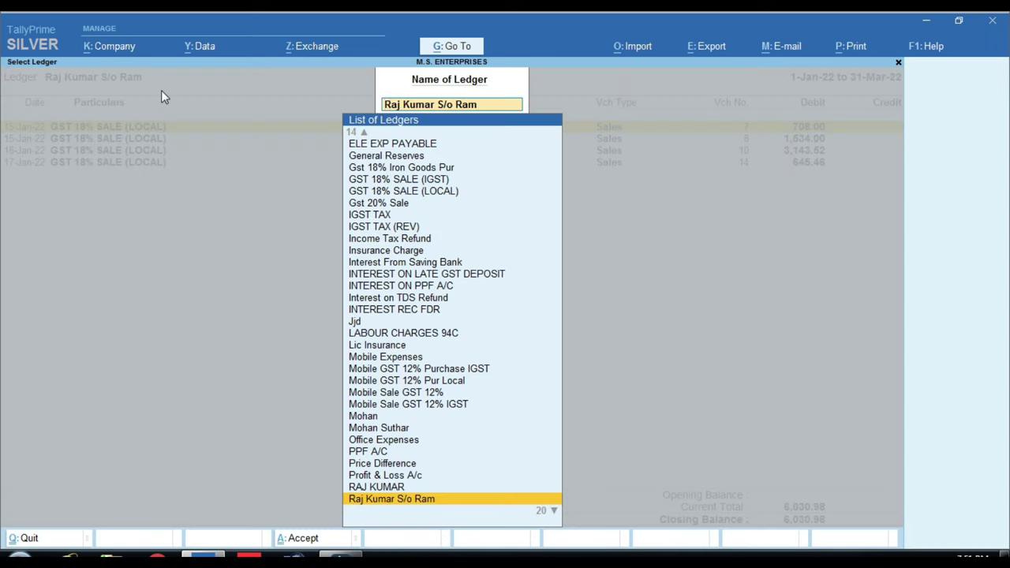
pyautogui.write('Raj')
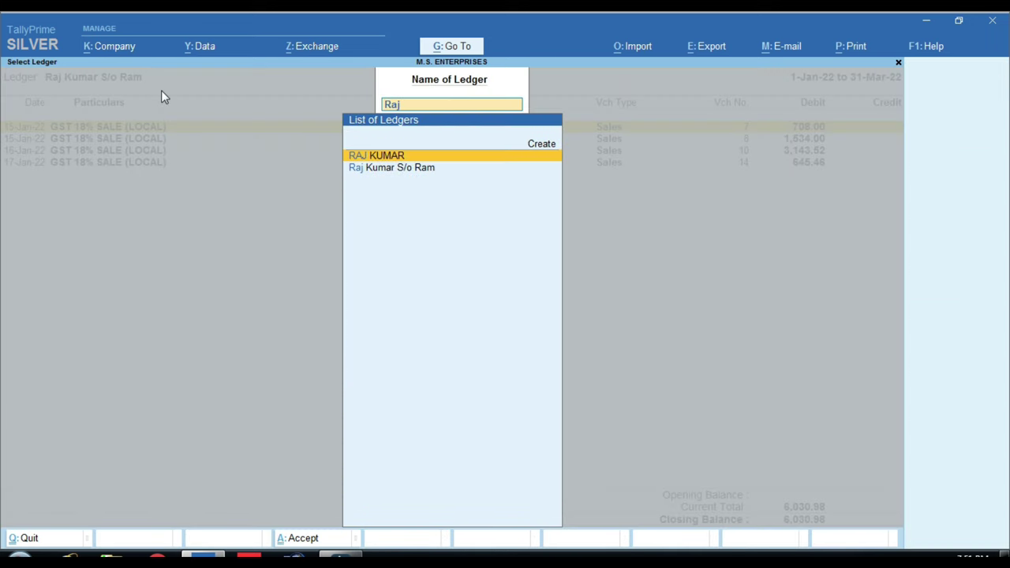
pyautogui.press('Return')
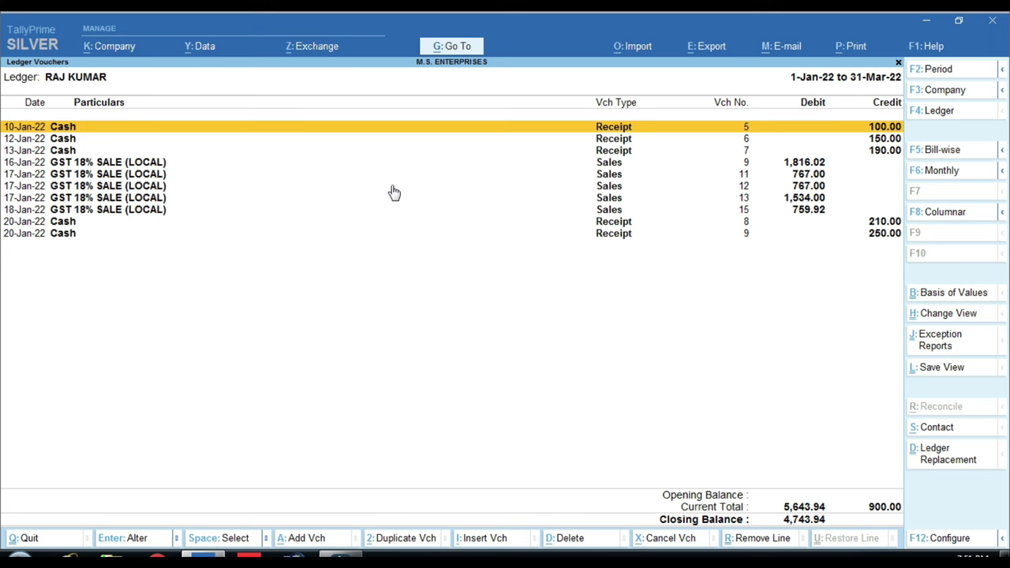
# - Return to the Gateway of Tally and reopen the ledger vouchers of the customer without the S/o suffix
pyautogui.press('Escape')
pyautogui.press('Escape')
pyautogui.press('Escape')
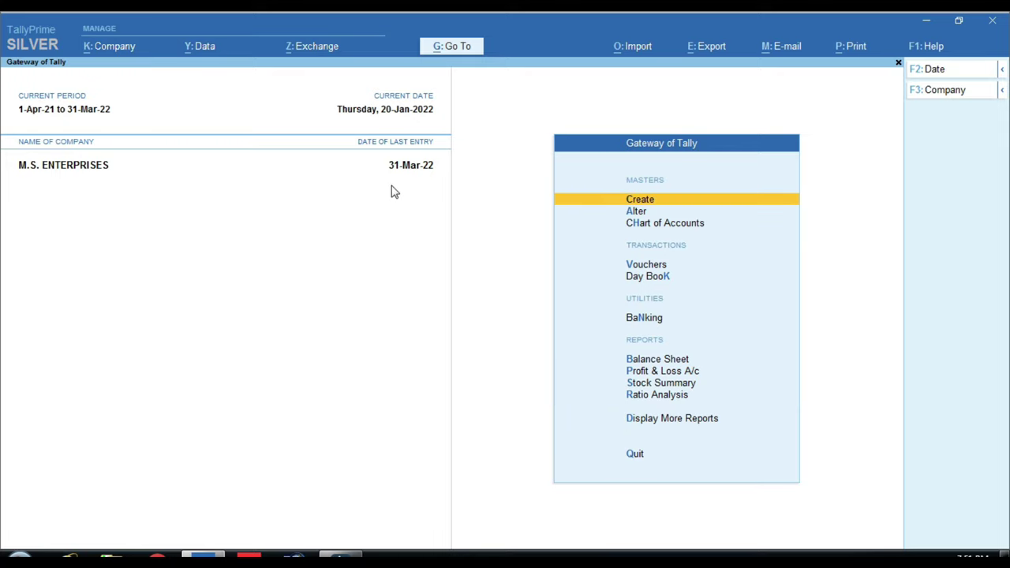
pyautogui.write('dalRa')
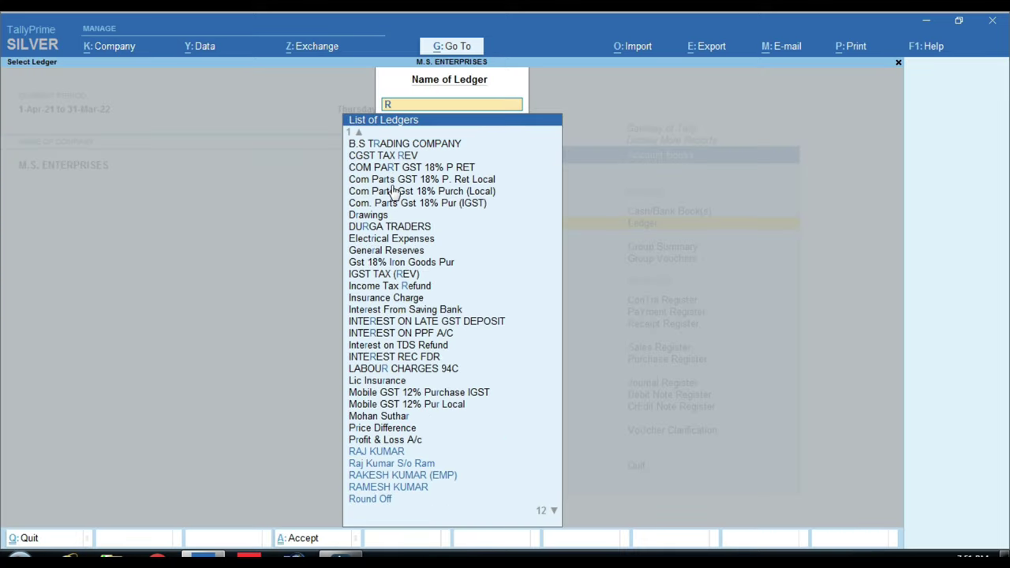
pyautogui.press('Down')
pyautogui.press('Down')
pyautogui.press('Up')
pyautogui.press('Up')
pyautogui.press('Return')
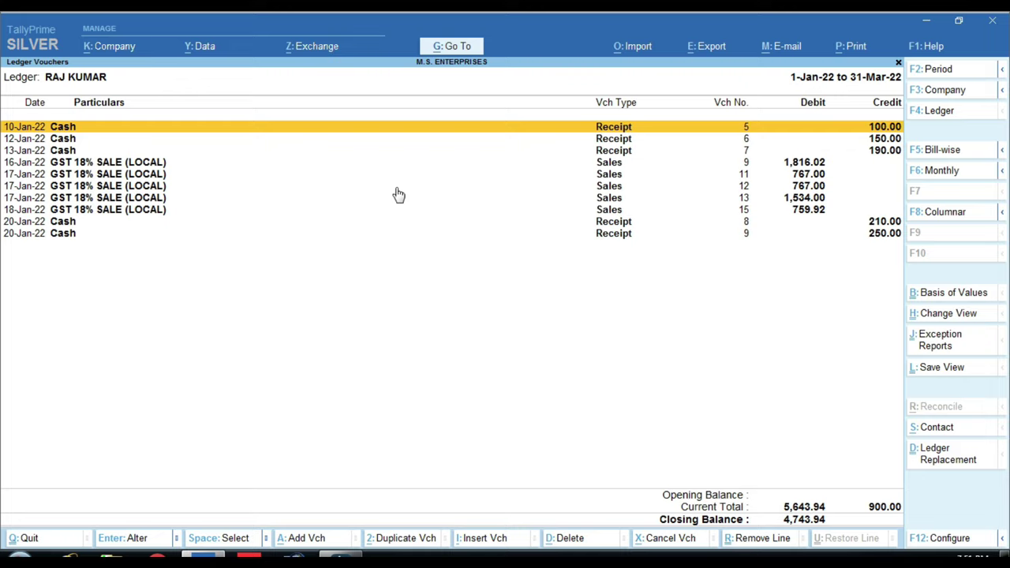
# - Examine the Ledger Replacement form for the current customer ledger, and close it without choosing a new ledger
pyautogui.press('ctrl')
pyautogui.click(949, 457)
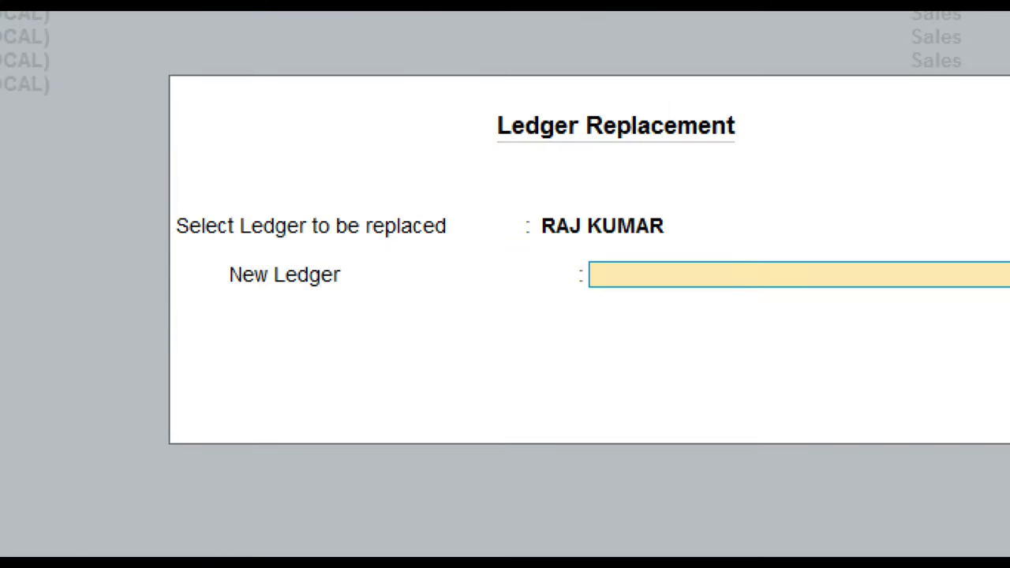
pyautogui.click(391, 353)
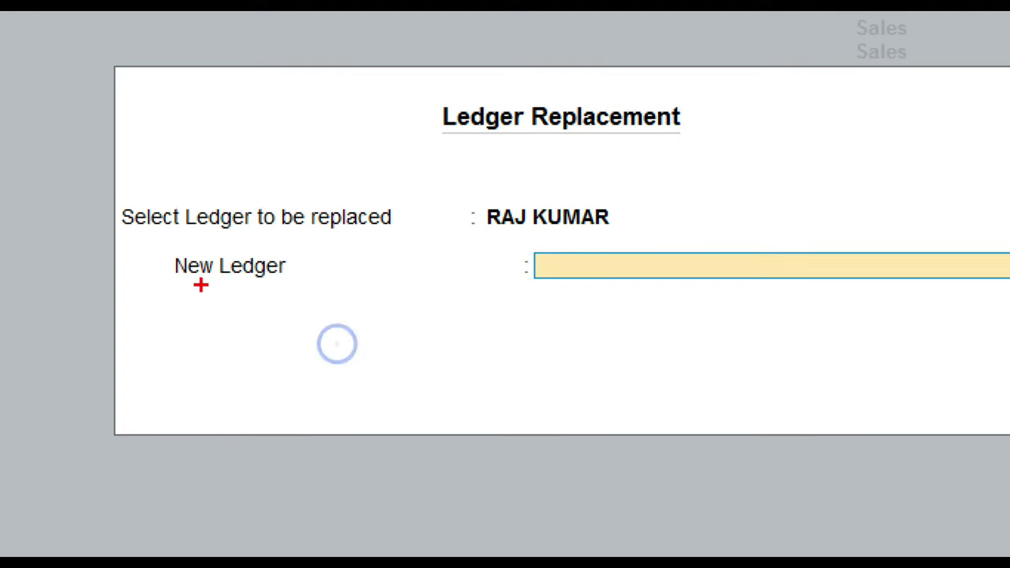
pyautogui.moveTo(97, 180)
pyautogui.mouseDown()
pyautogui.moveTo(108, 214)
pyautogui.moveTo(300, 260)
pyautogui.moveTo(532, 260)
pyautogui.moveTo(641, 250)
pyautogui.moveTo(645, 239)
pyautogui.mouseUp()
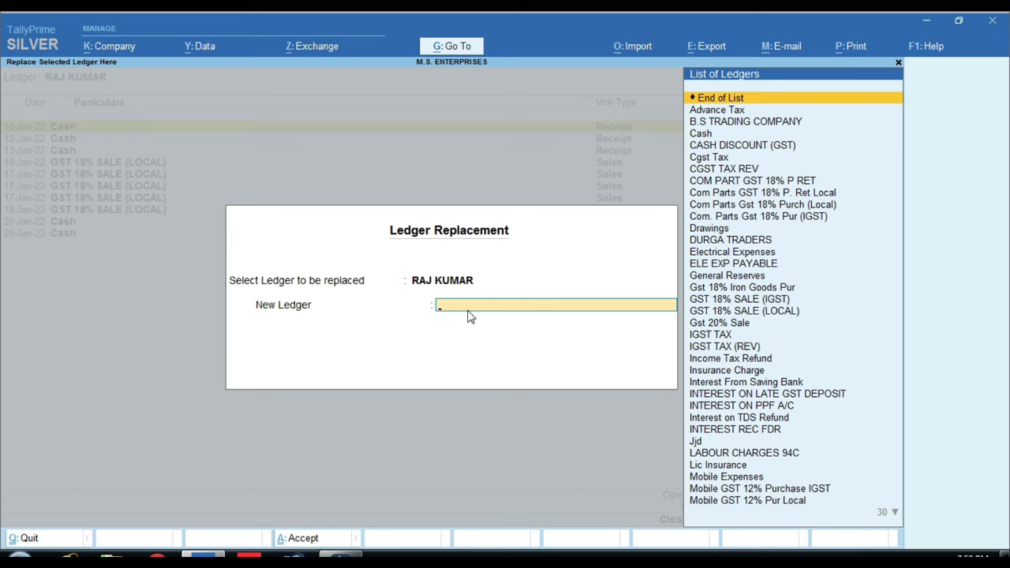
pyautogui.press('Escape')
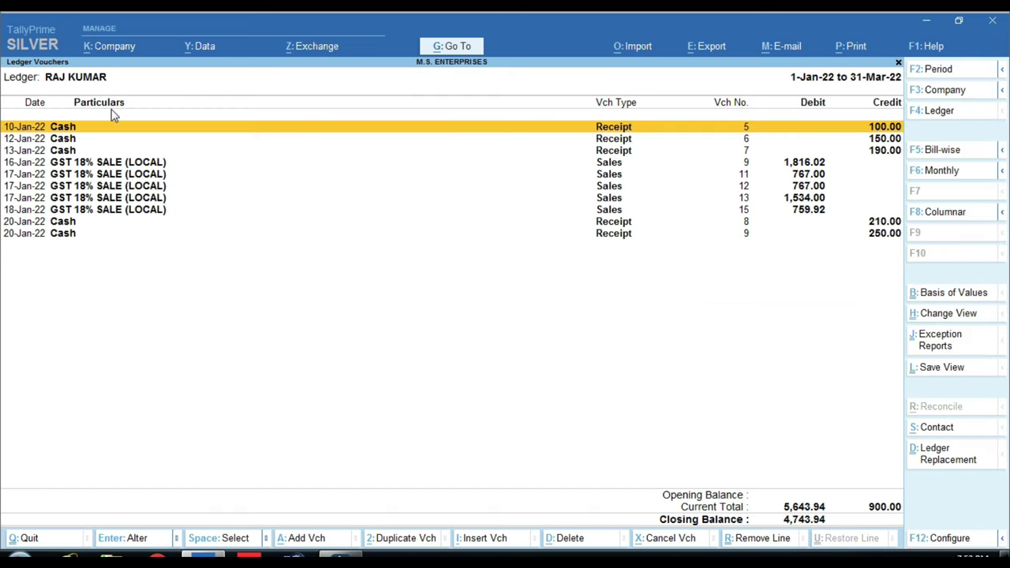
# - Display the voucher list of the S/o customer ledger
pyautogui.press('F4')
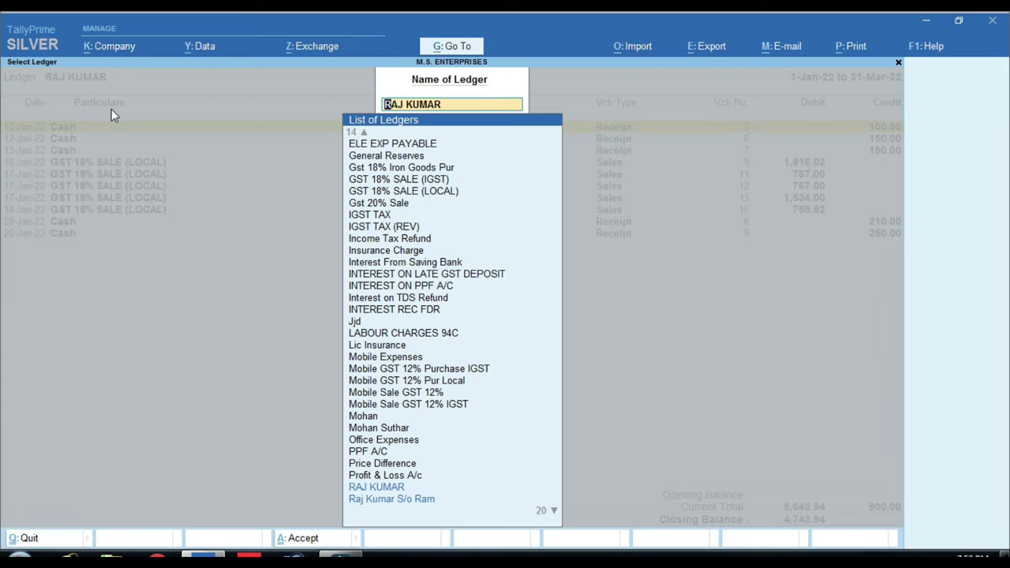
pyautogui.press('Down')
pyautogui.press('Return')
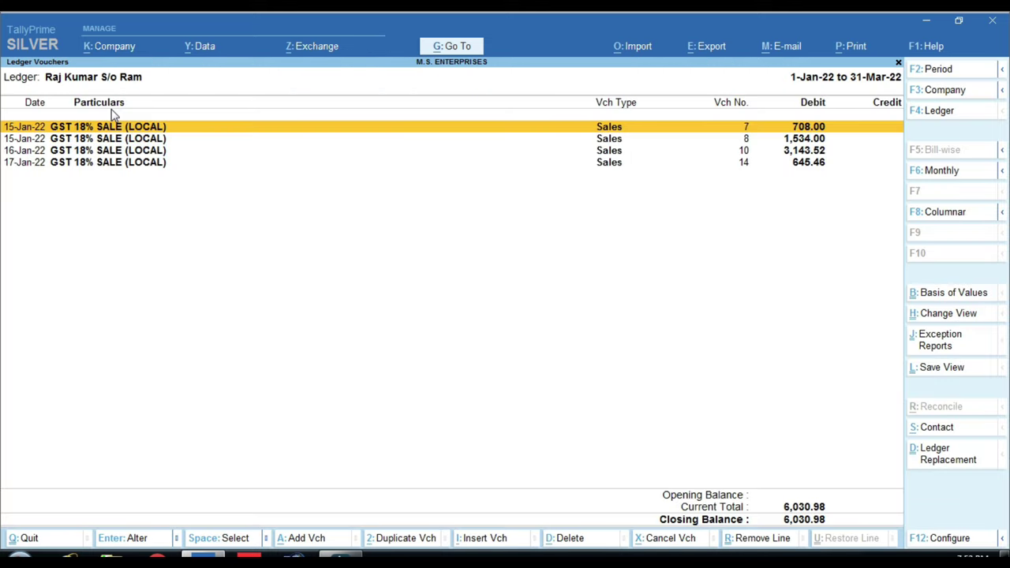
# - Set the ledger voucher report period to 1-Apr-21 through 31-Mar-22
pyautogui.press('ctrl')
pyautogui.press('ctrl')
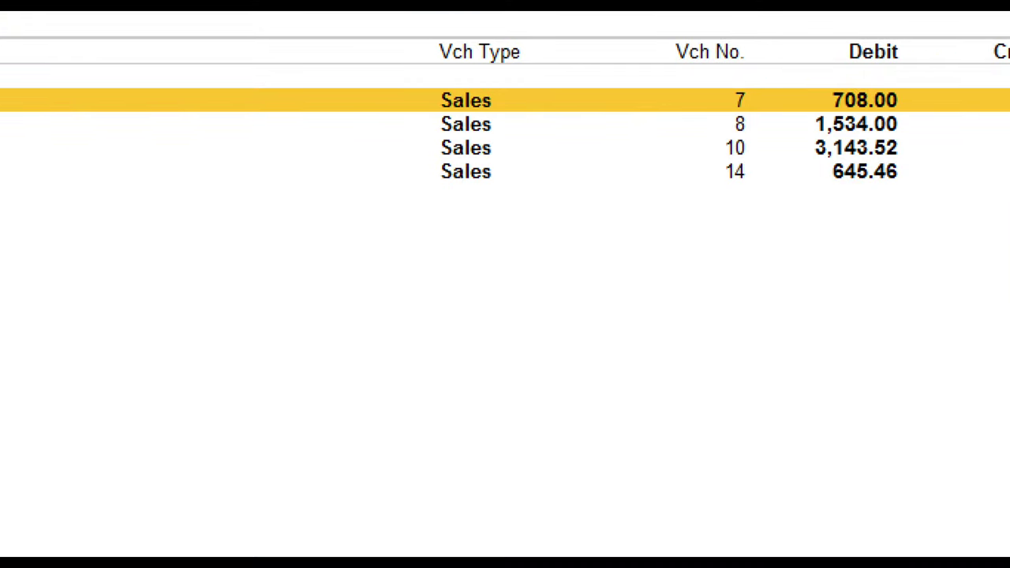
pyautogui.press('F2')
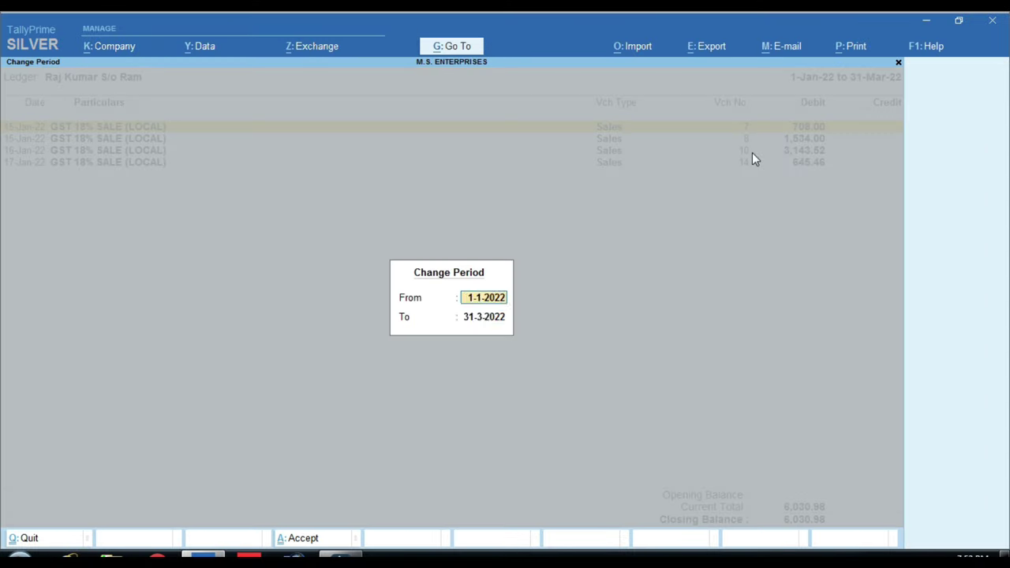
pyautogui.press('Return')
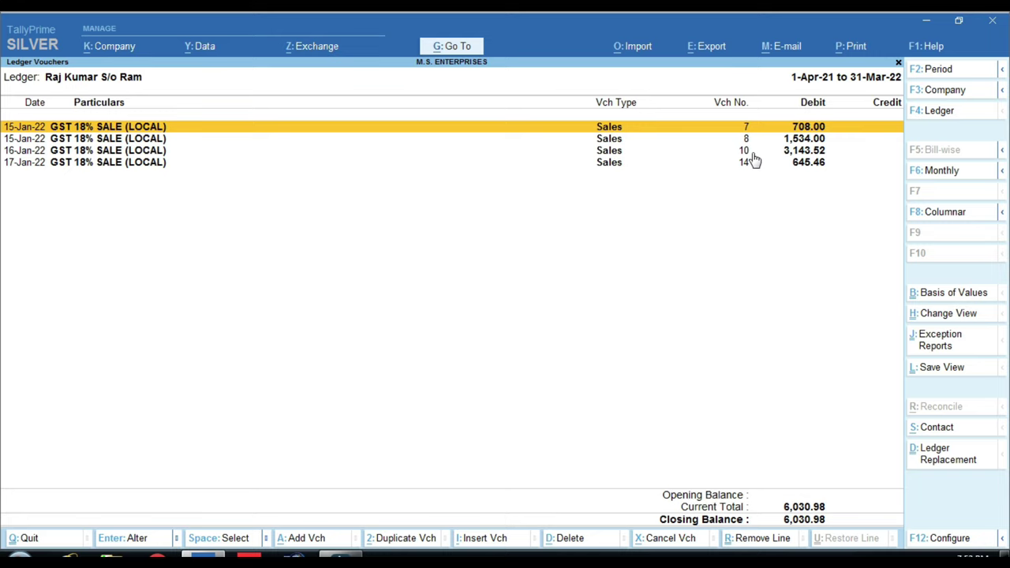
# - Switch the voucher report back to the customer ledger without the S/o suffix
pyautogui.press('F4')
pyautogui.press('Up')
pyautogui.press('Return')
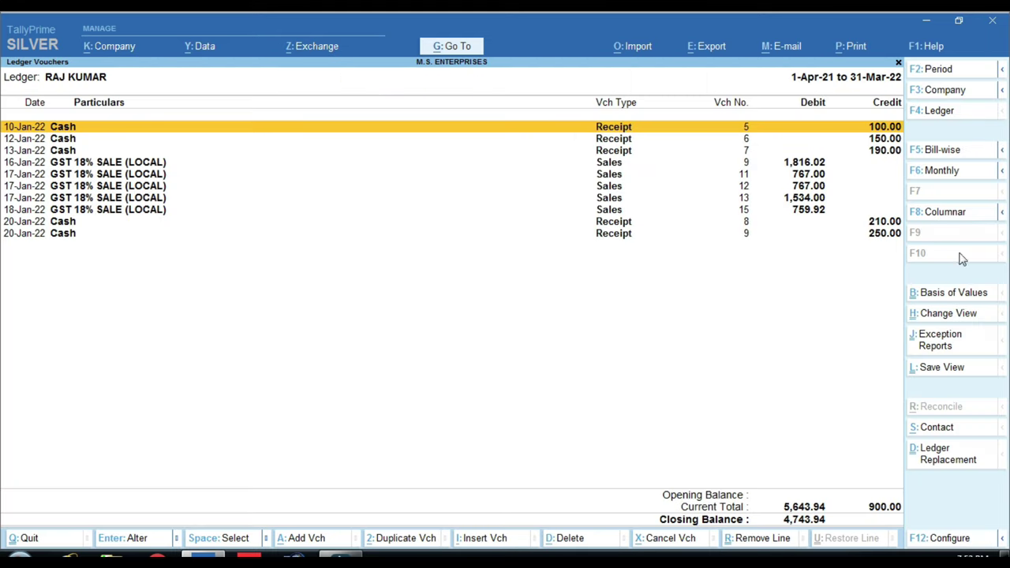
# - Run Ledger Replacement on the customer ledger without the suffix, choosing the S/o customer ledger as the new ledger and confirming the voucher alteration
pyautogui.click(949, 454)
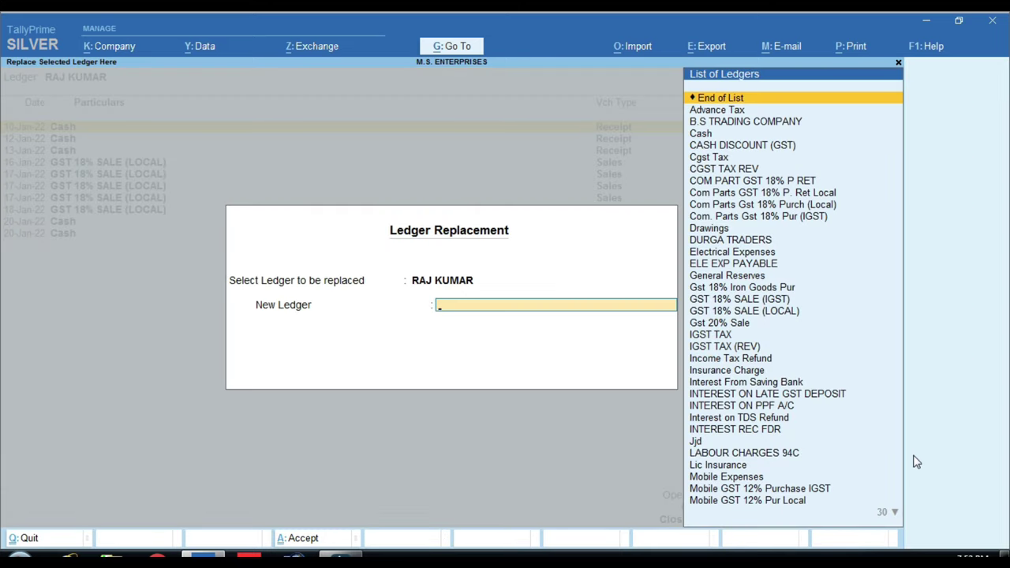
pyautogui.write('Raj')
pyautogui.press('Down')
pyautogui.press('Down')
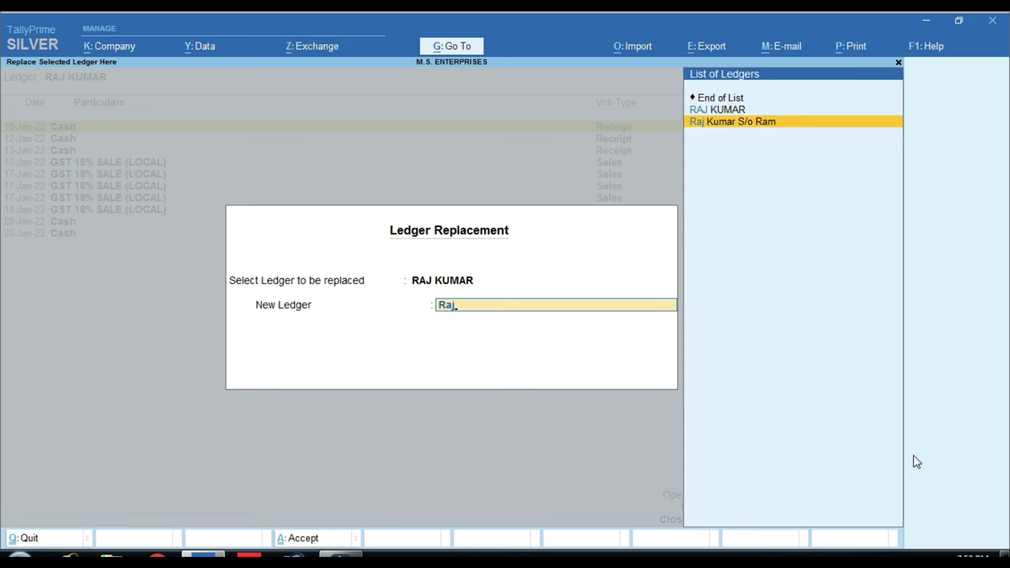
pyautogui.press('Return')
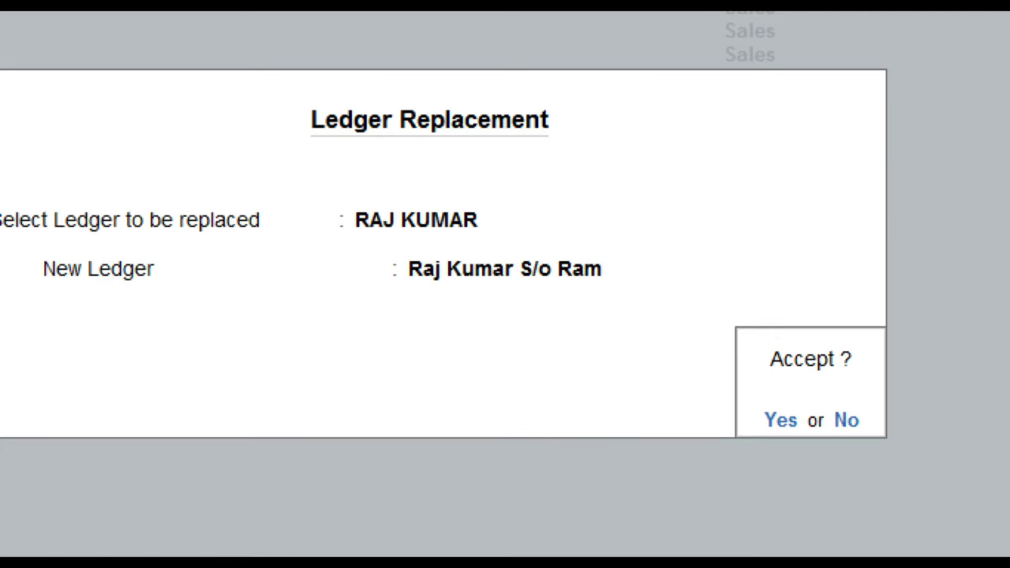
pyautogui.click(467, 339)
pyautogui.moveTo(374, 247)
pyautogui.mouseDown()
pyautogui.moveTo(402, 276)
pyautogui.moveTo(552, 318)
pyautogui.moveTo(645, 305)
pyautogui.mouseUp()
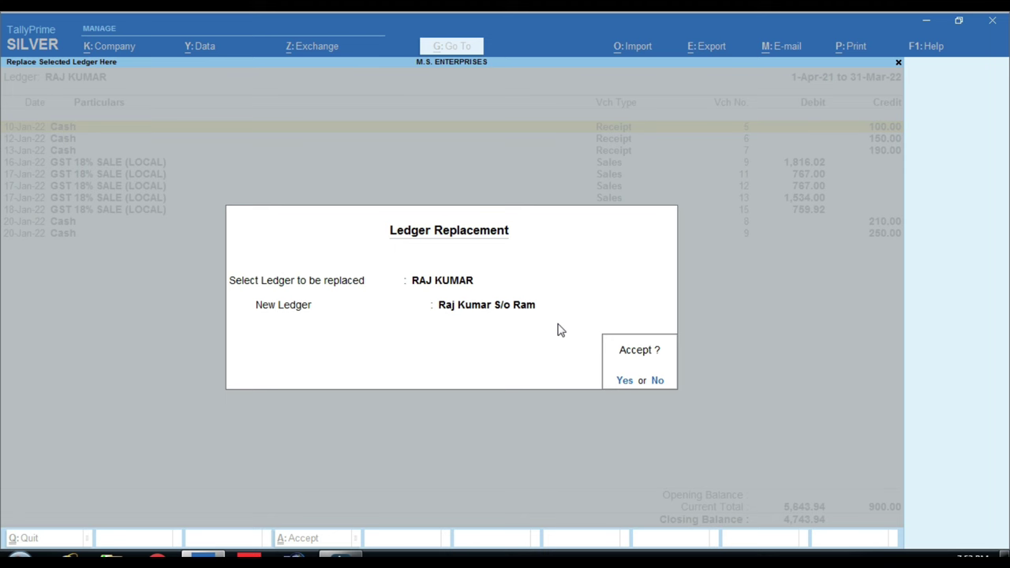
pyautogui.press('Return')
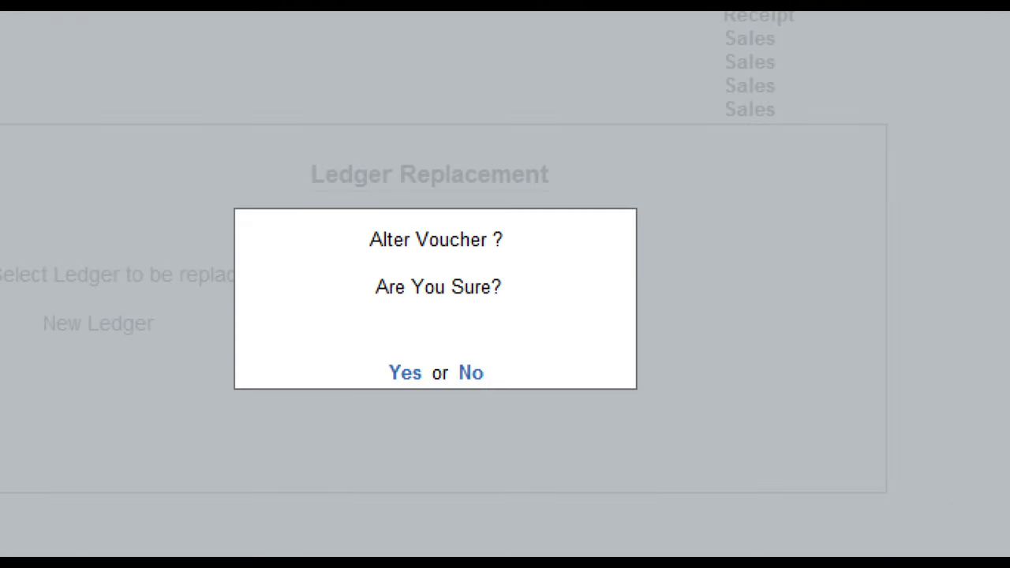
pyautogui.click(469, 287)
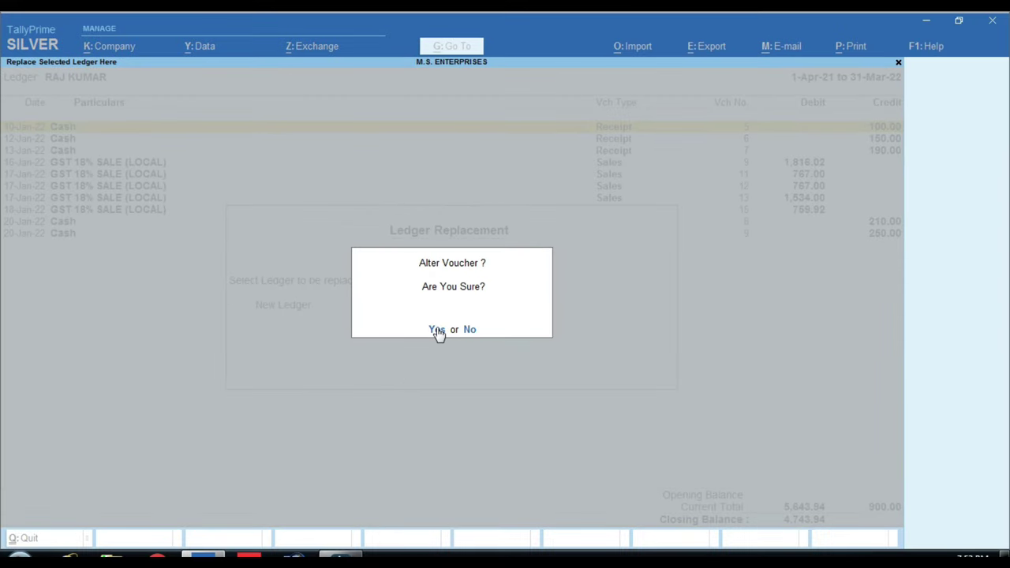
pyautogui.click(406, 371)
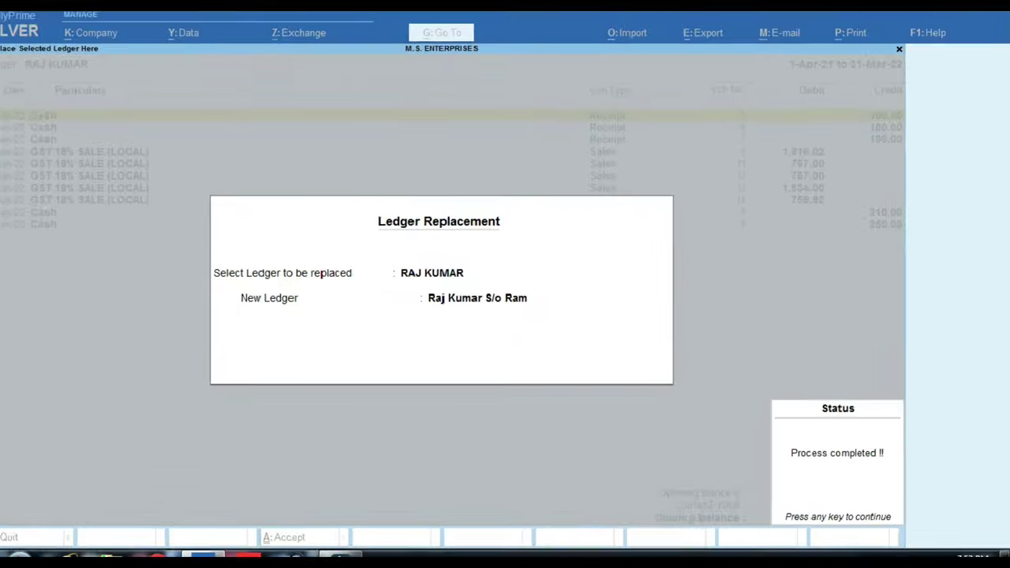
pyautogui.press('Return')
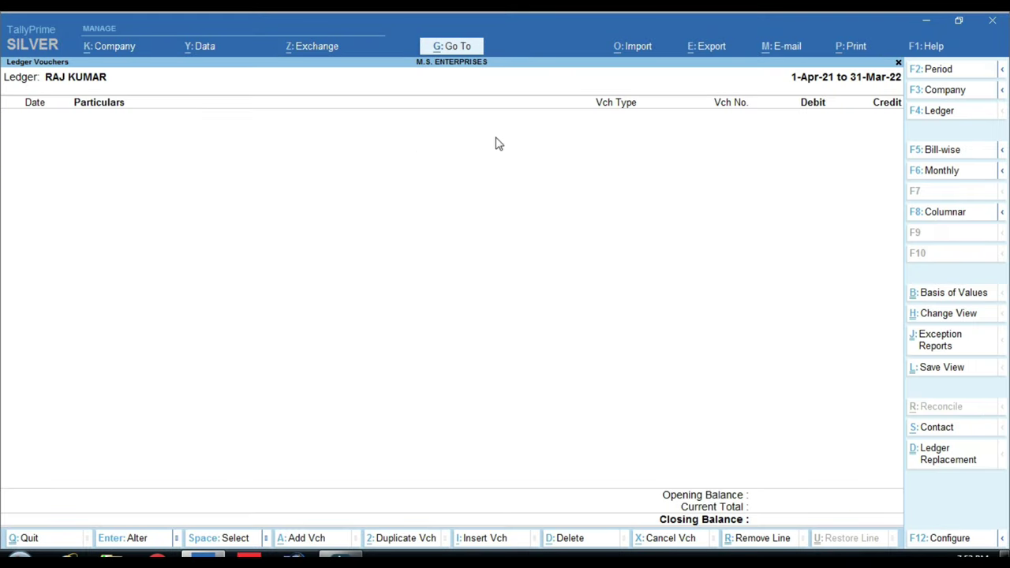
# - Leave the current ledger report and display the vouchers of the S/o customer ledger to check the moved entries
pyautogui.press('Escape')
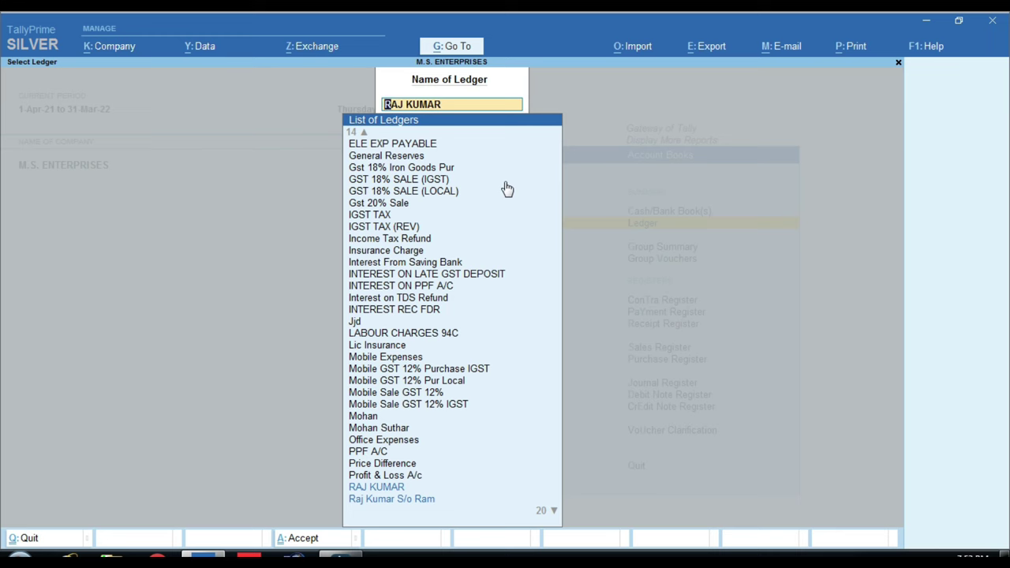
pyautogui.press('Down')
pyautogui.press('Return')
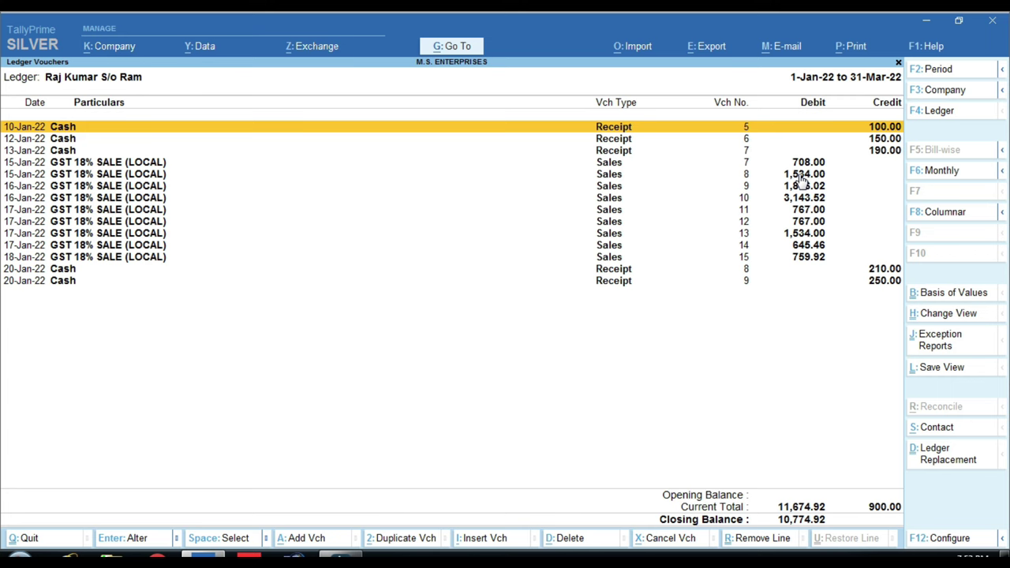
# - Switch the voucher report to the replaced customer ledger without the S/o suffix to check its entries
pyautogui.hotkey('alt', 'g')
pyautogui.write('Rajk')
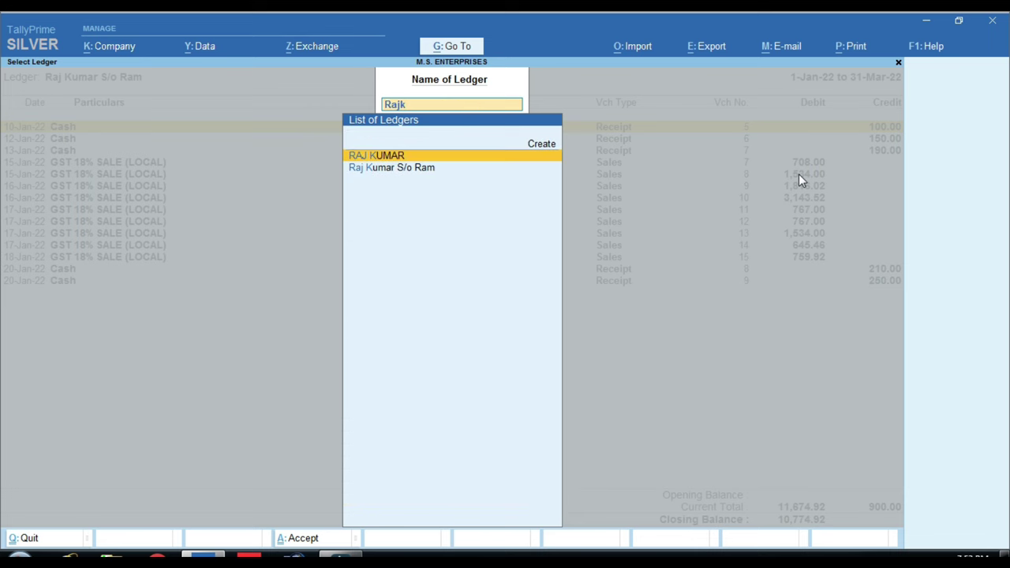
pyautogui.press('Return')
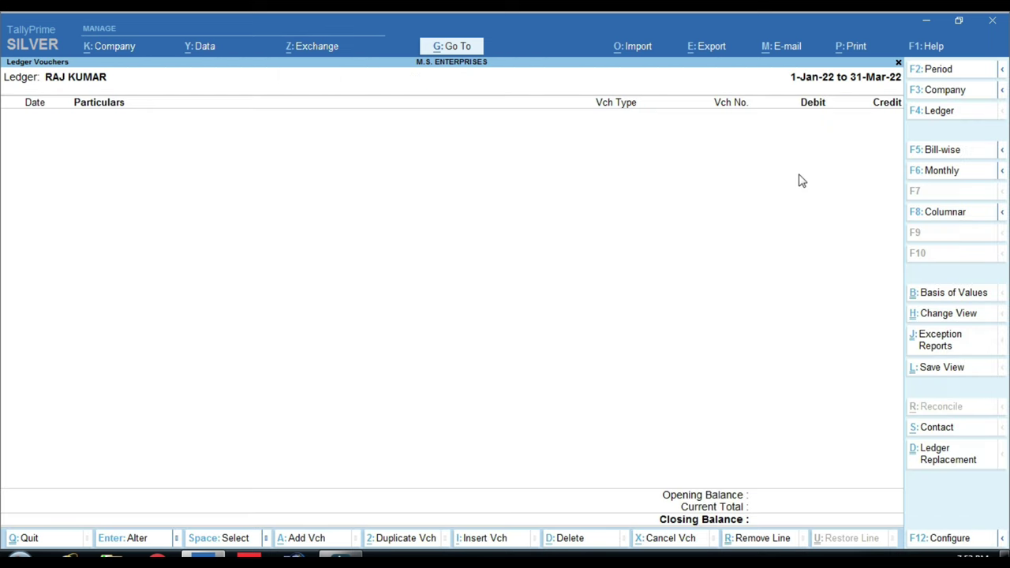